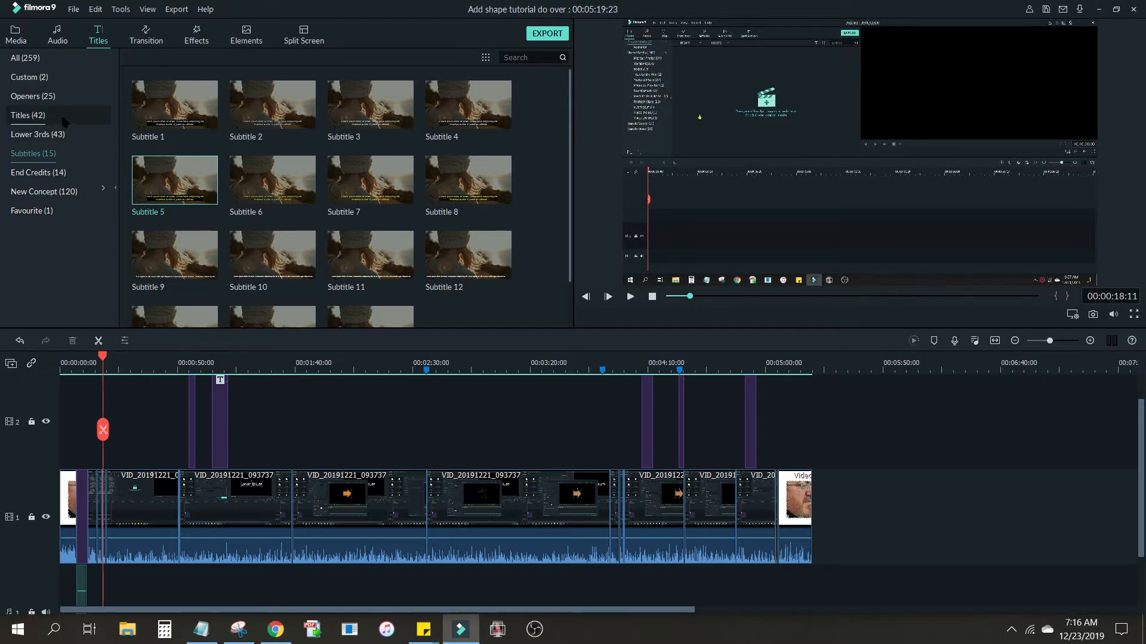
Look through the custom title presets, examining the arrow shape and the Nothing Fancy preset
left_click(42, 77)
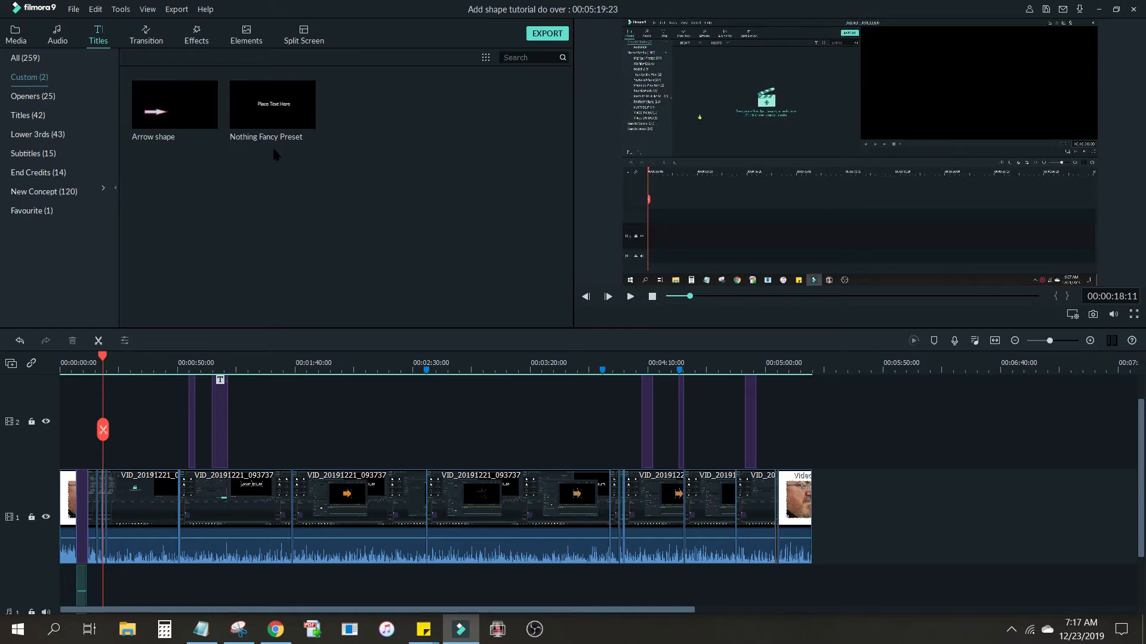
mouse_move(191, 129)
mouse_move(293, 129)
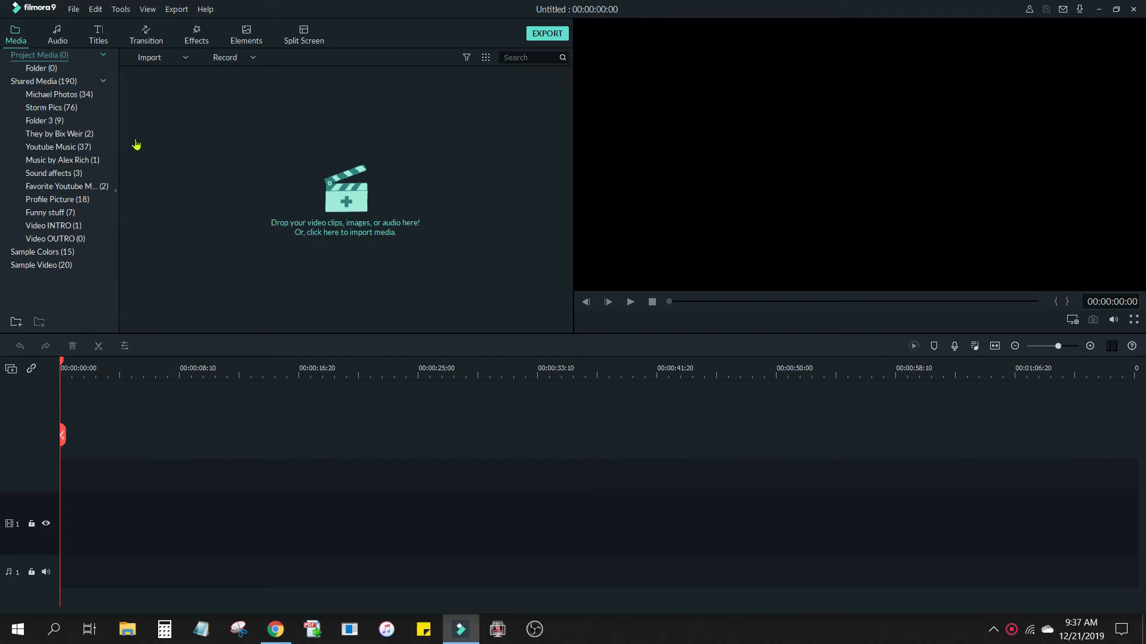
Add Title 41 from the favourite titles to the start of video track 1
left_click(101, 43)
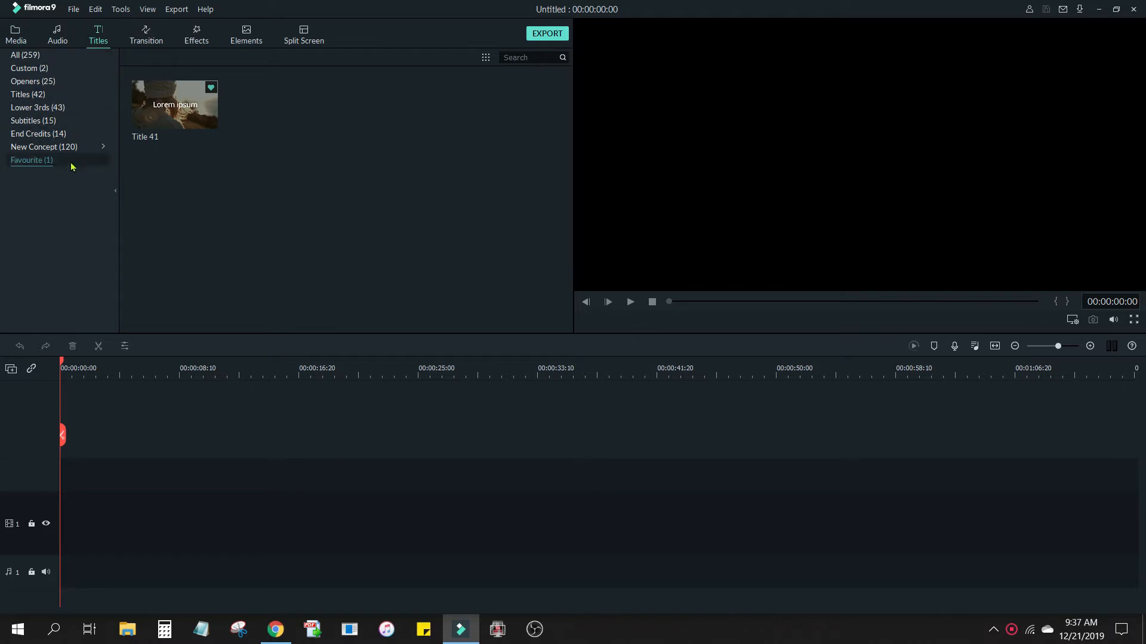
left_click(47, 160)
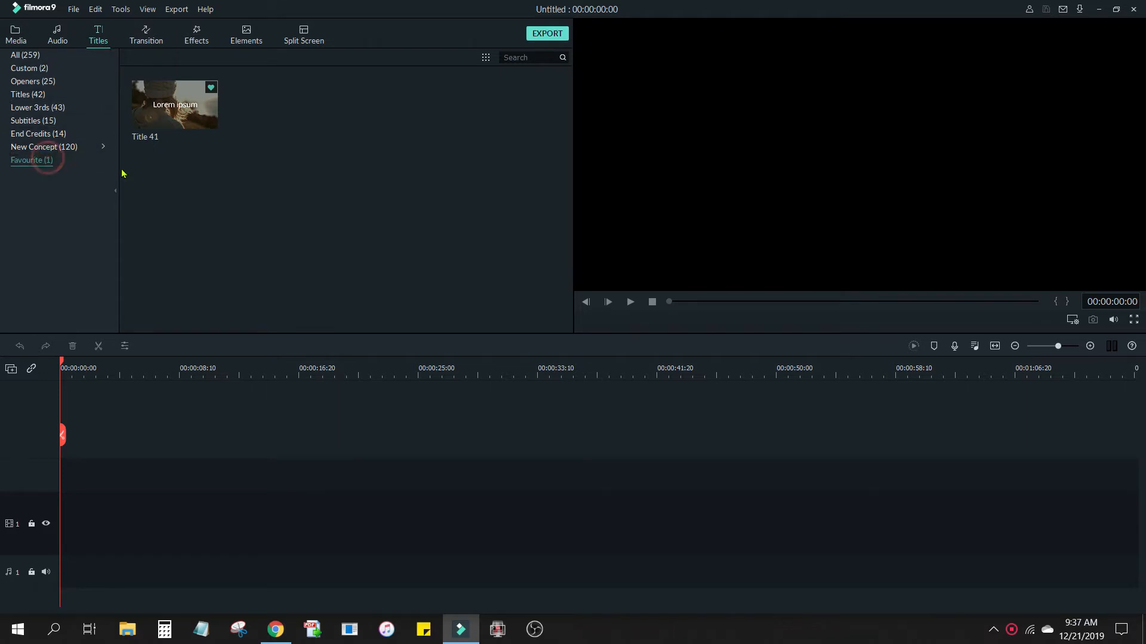
left_click(175, 104)
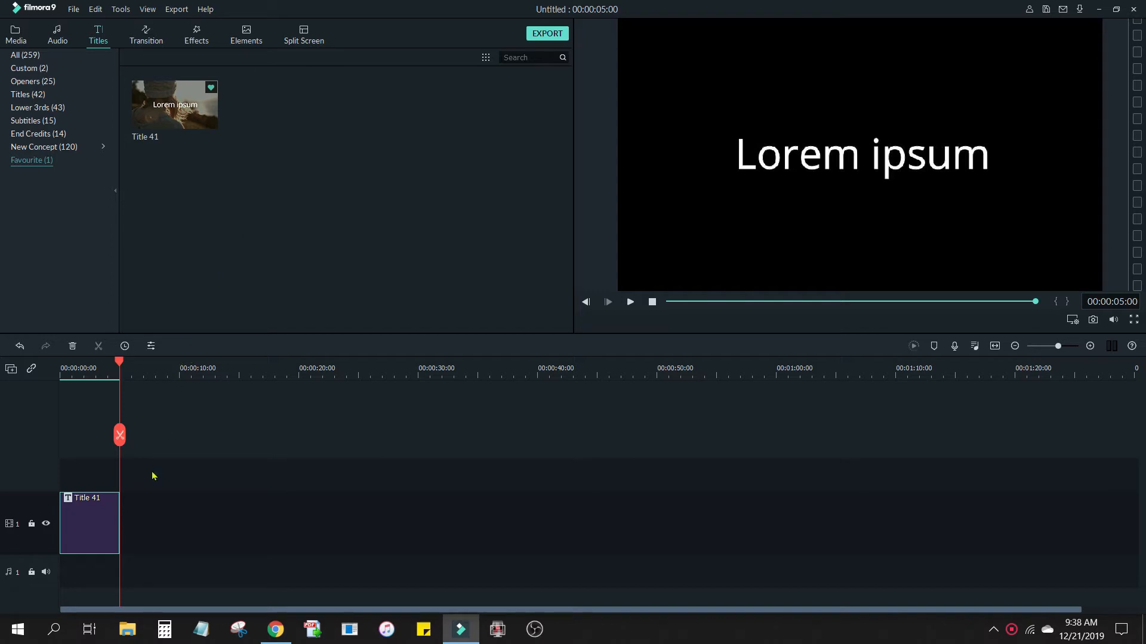
Replace the Title 41 clip's placeholder text with a right arrow shape in the advanced text editor
double_click(93, 530)
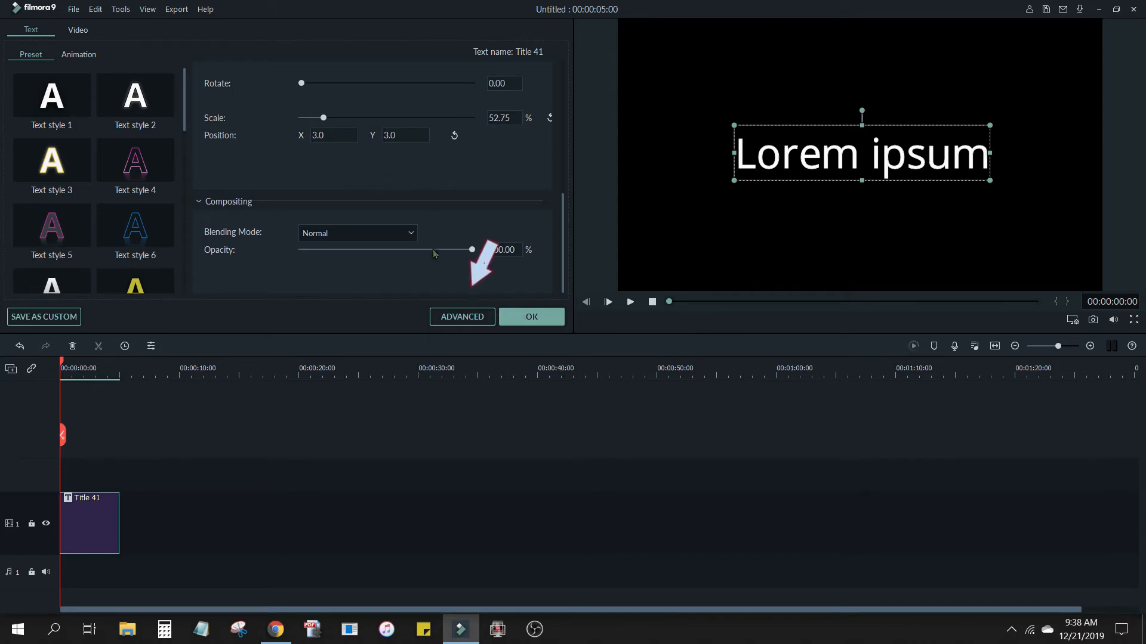
left_click(452, 317)
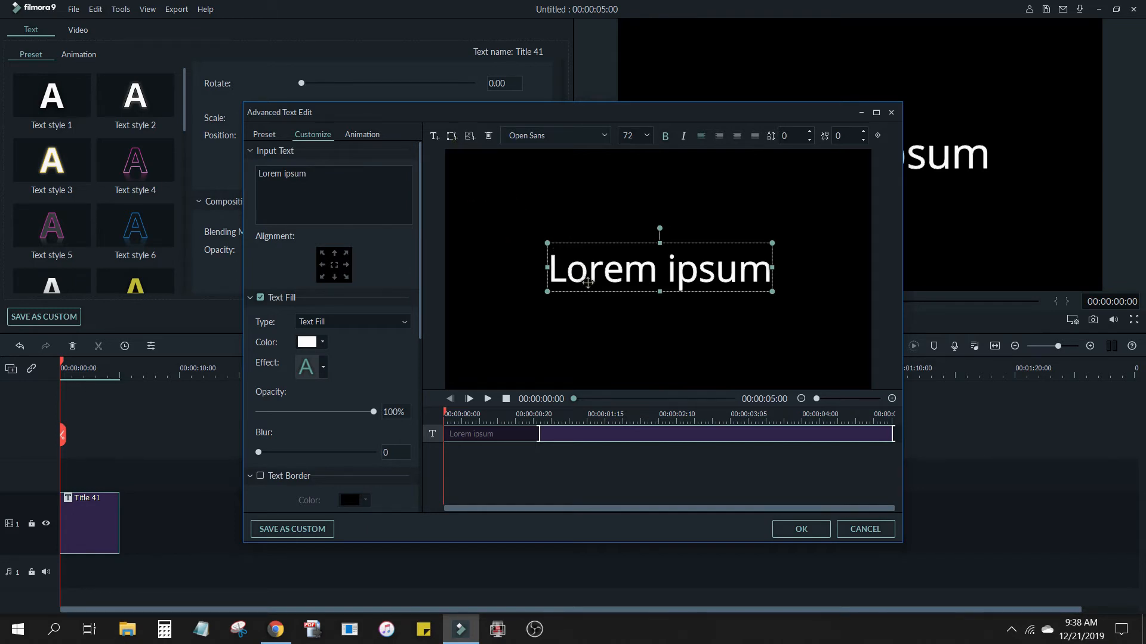
left_click(488, 137)
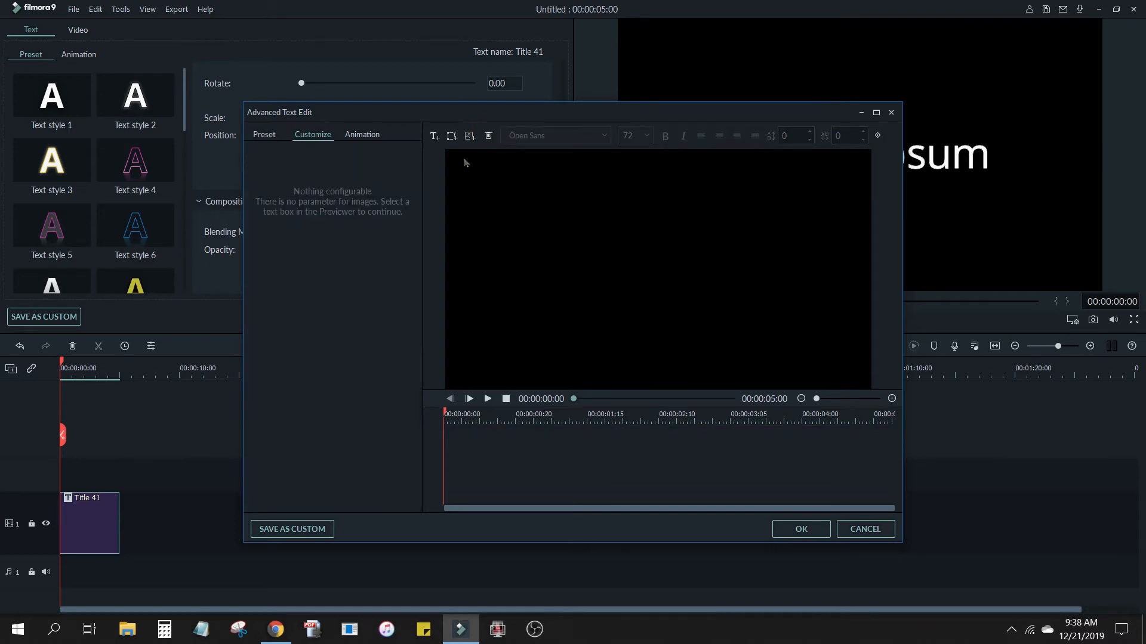
left_click(452, 137)
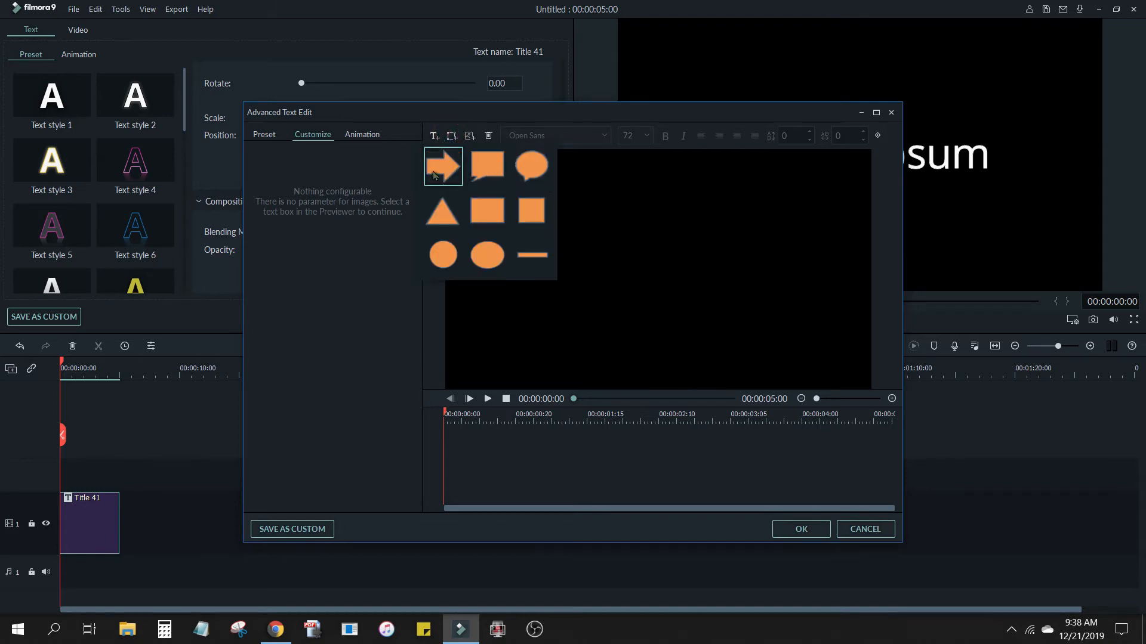
left_click(433, 175)
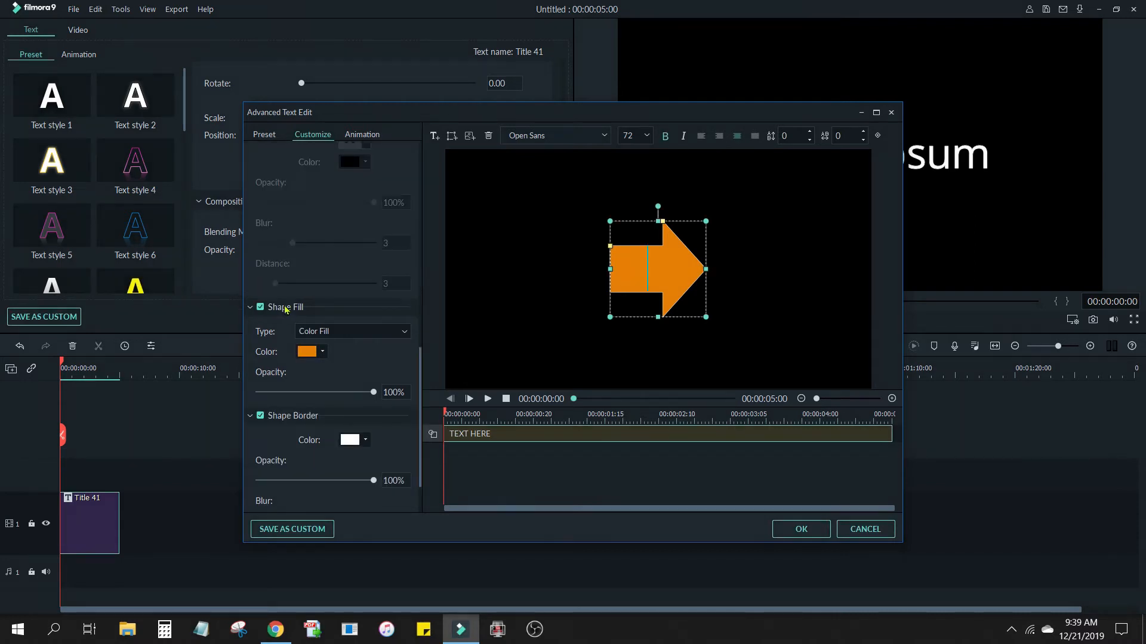
Set the arrow's shape fill colour to light brown after trying purple
left_click(321, 353)
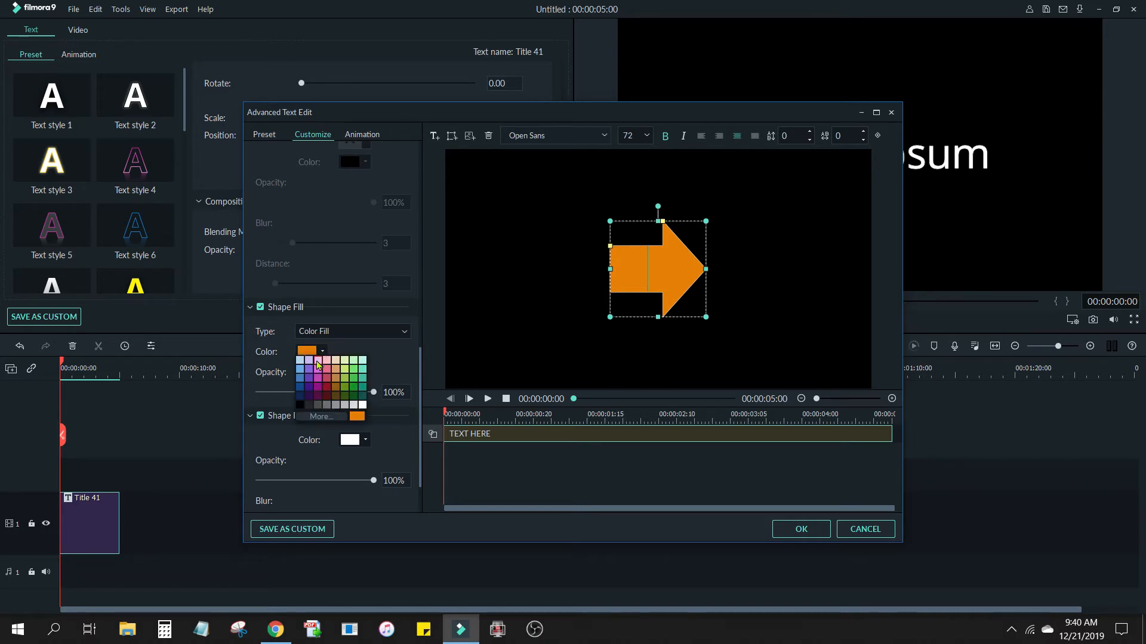
left_click(311, 381)
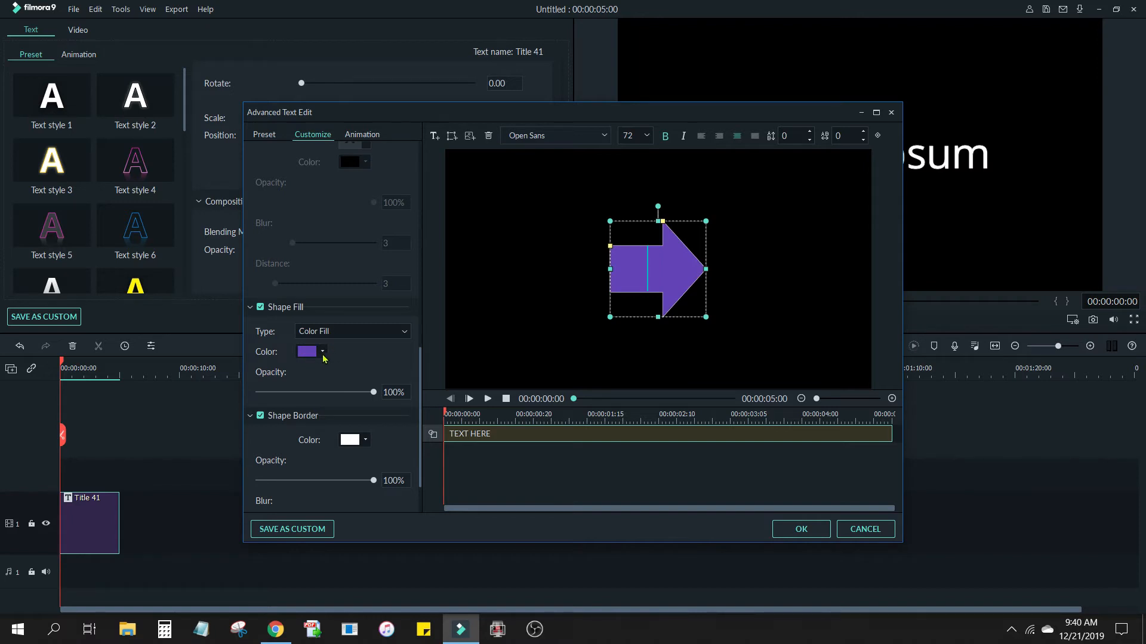
left_click(322, 355)
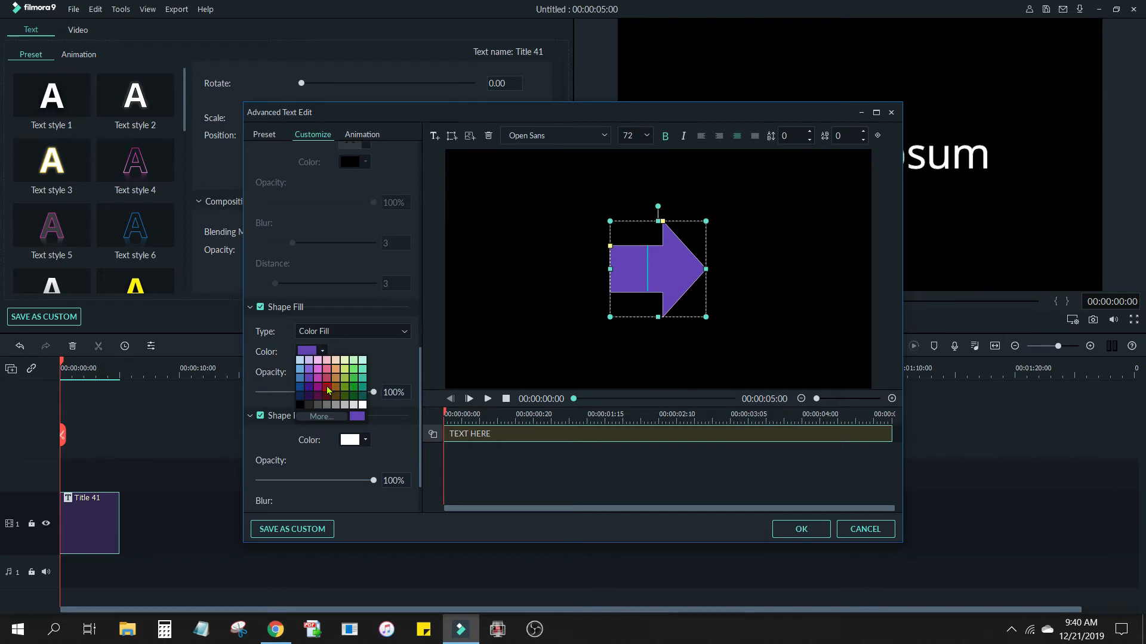
left_click(336, 380)
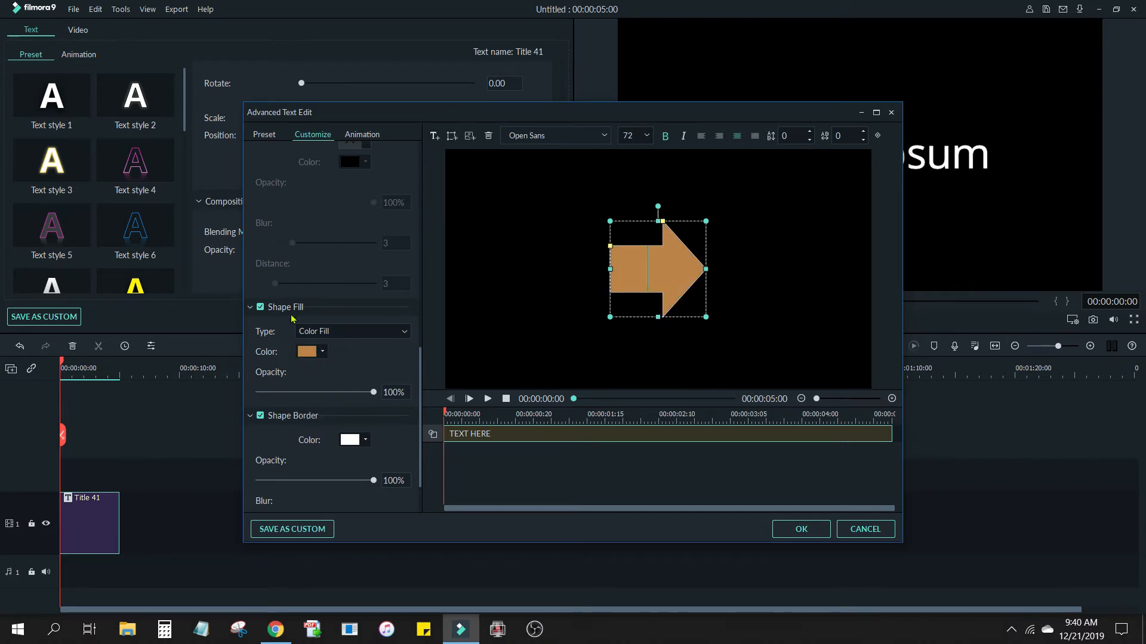
Turn off the arrow's shape fill to preview it as an outline, reselect the arrow and turn the fill back on
left_click(261, 309)
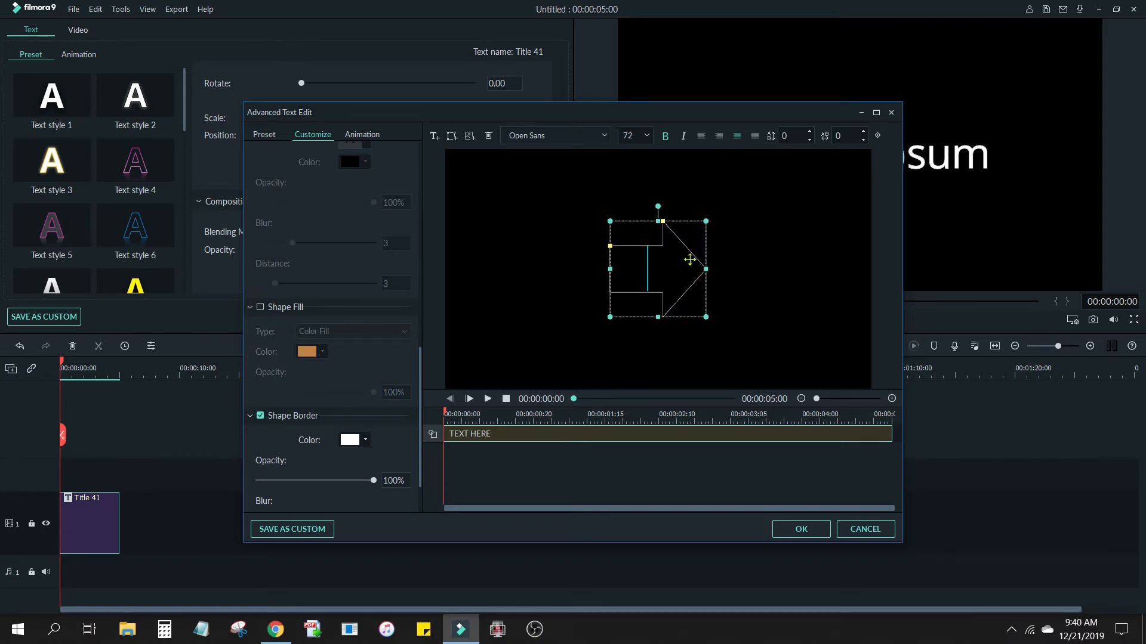
left_click(585, 280)
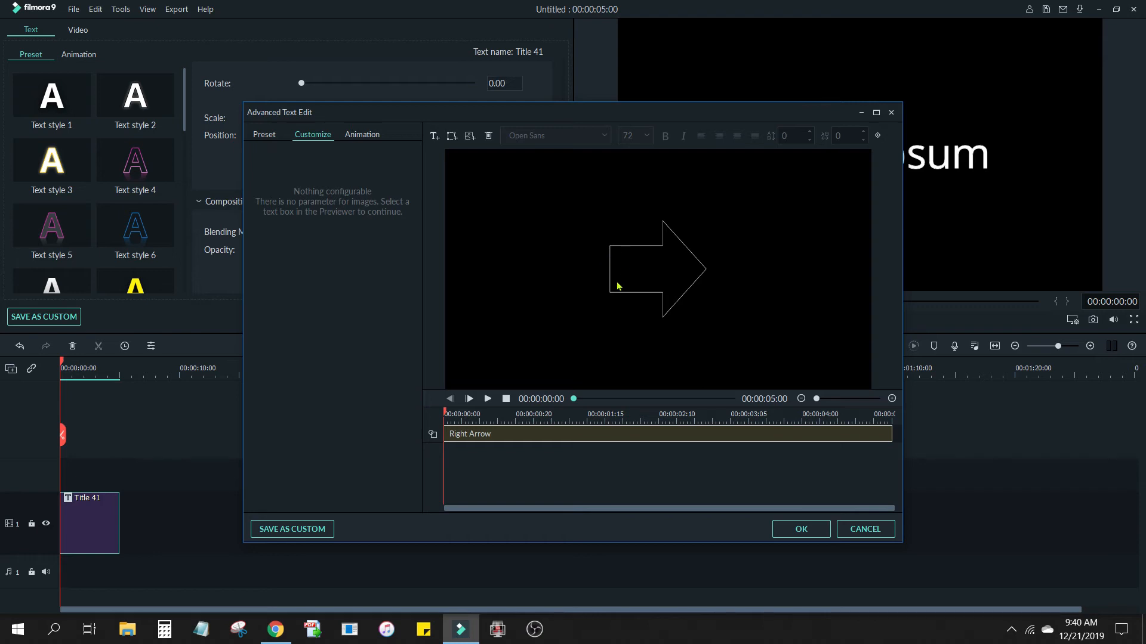
left_click(635, 272)
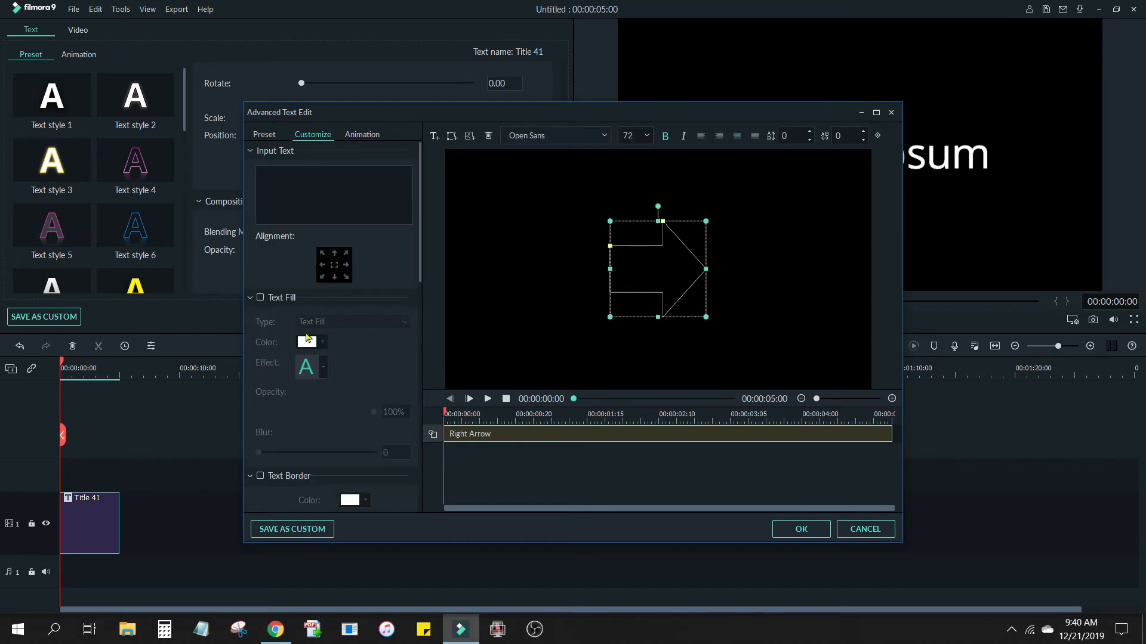
scroll(285, 399, "down", 3)
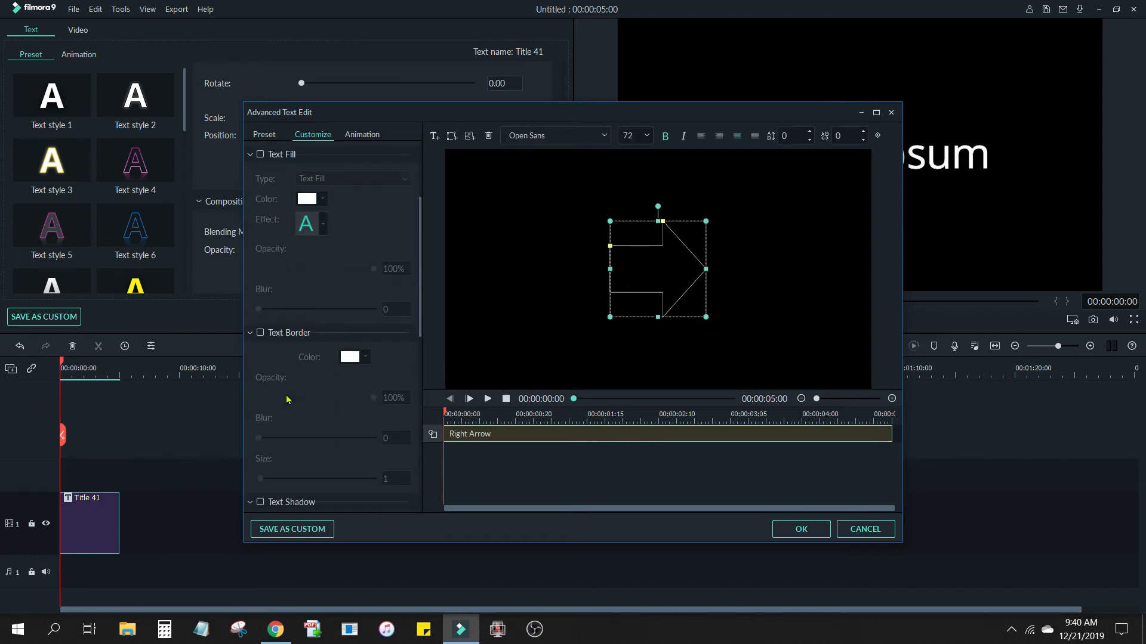
scroll(276, 358, "down", 3)
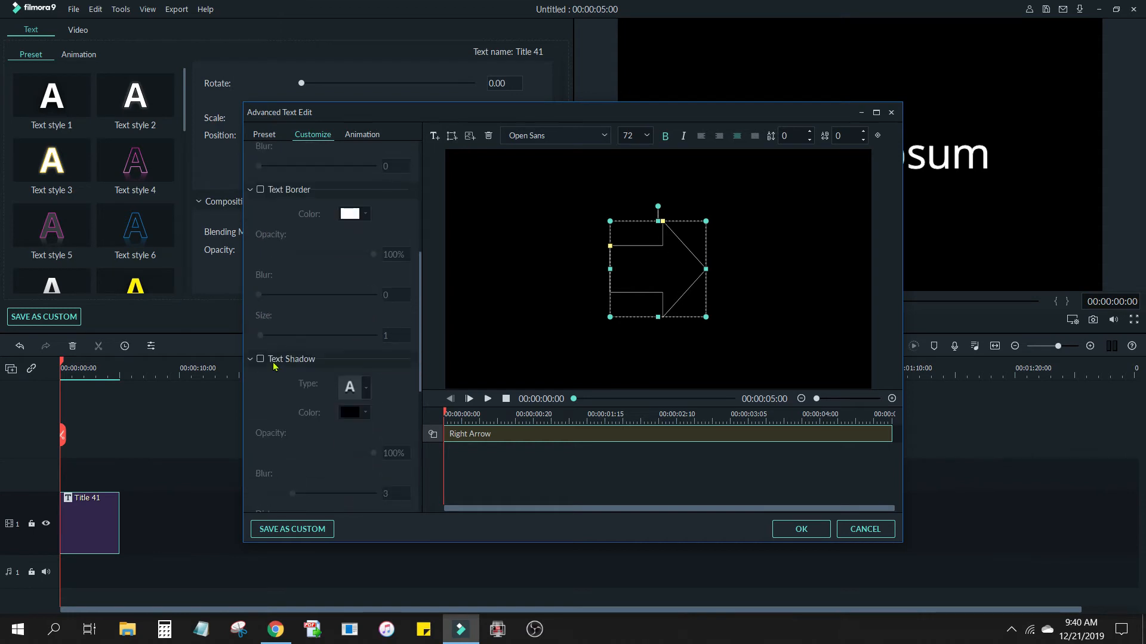
scroll(300, 393, "down", 5)
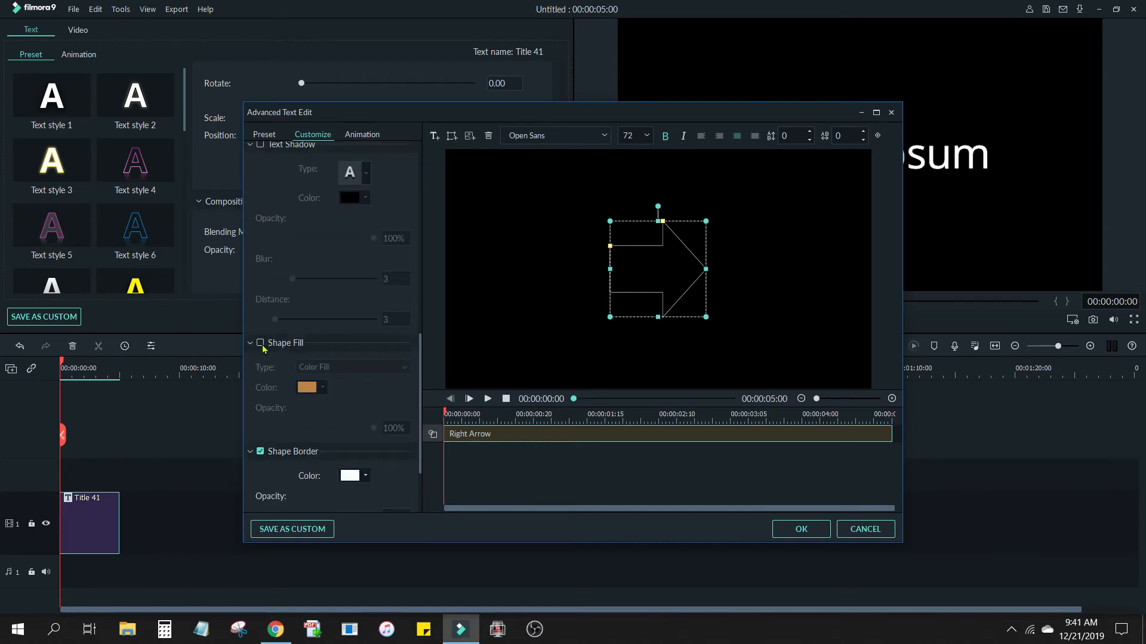
left_click(261, 344)
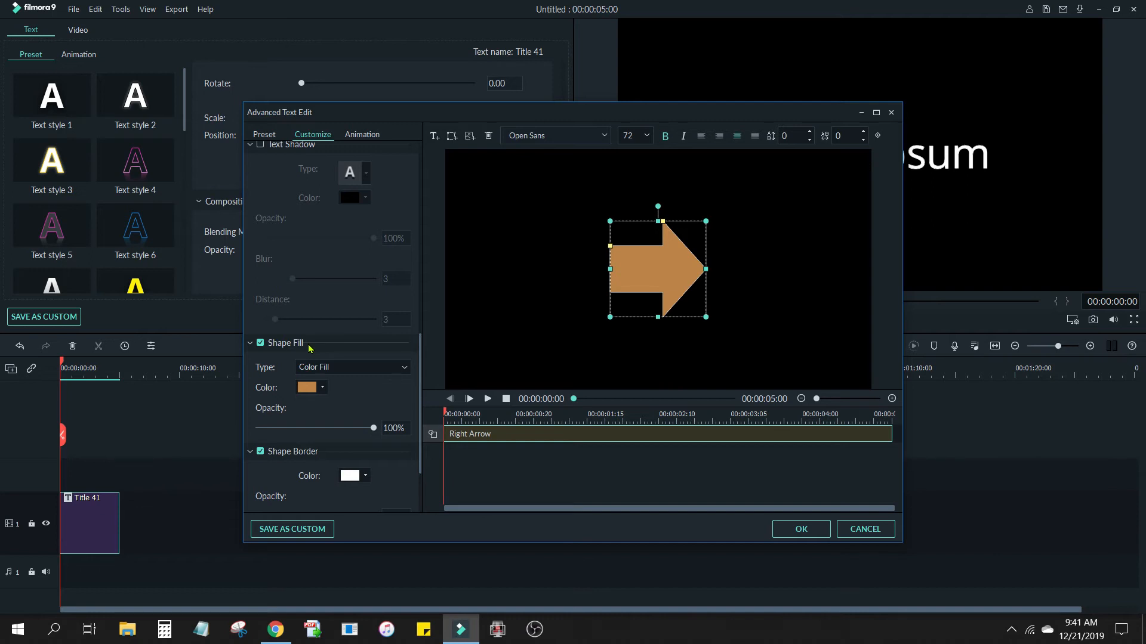
Try the arrow's shape fill at 17% opacity and return it to 100%
scroll(310, 349, "down", 2)
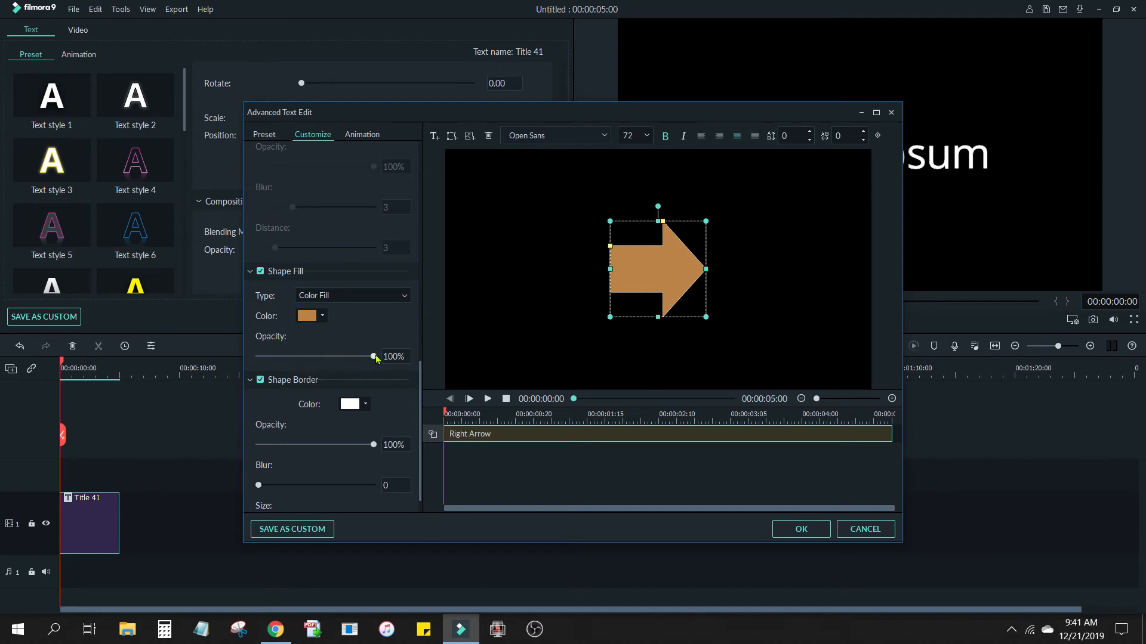
left_click_drag(374, 357, 278, 368)
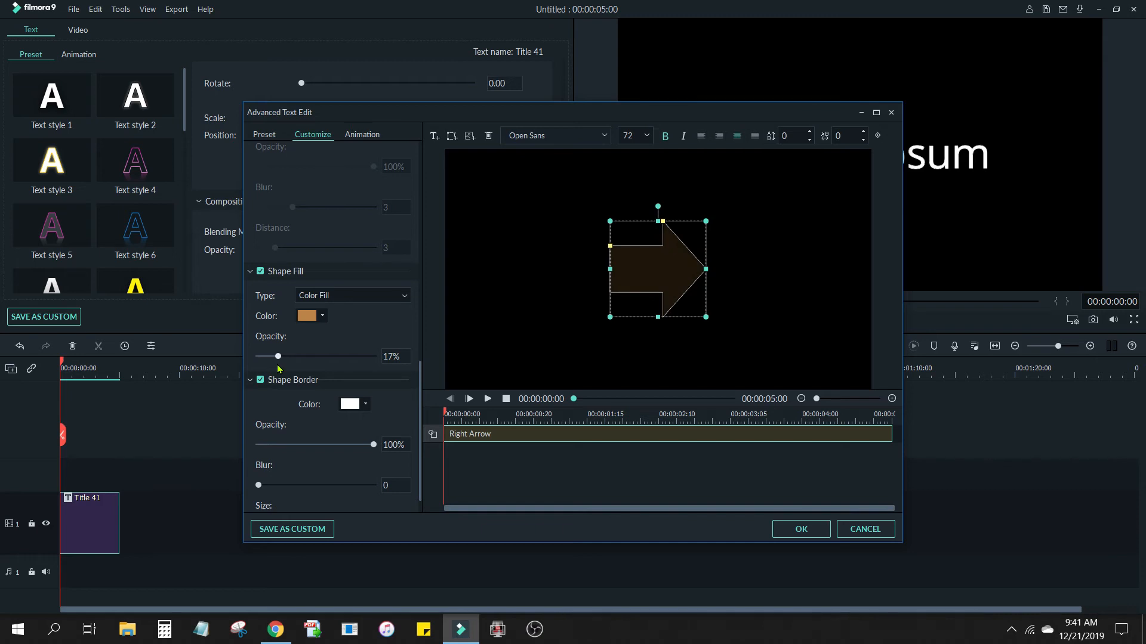
left_click_drag(279, 368, 392, 362)
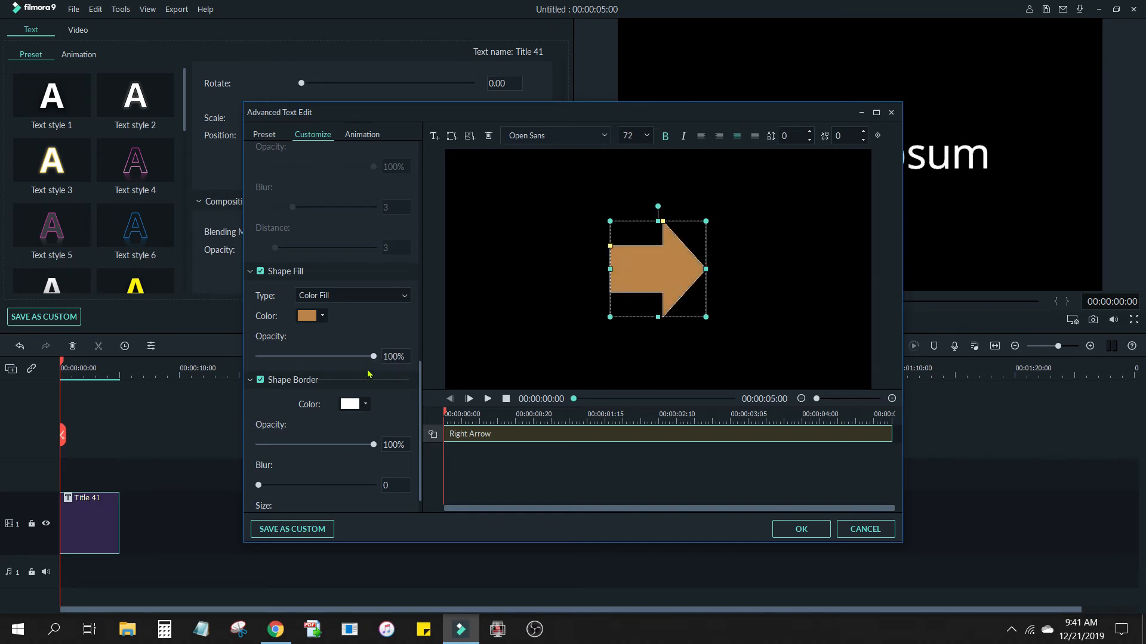
Give the arrow a dark red shape border of size 7 with blur 0, and apply the advanced text edits
left_click(366, 406)
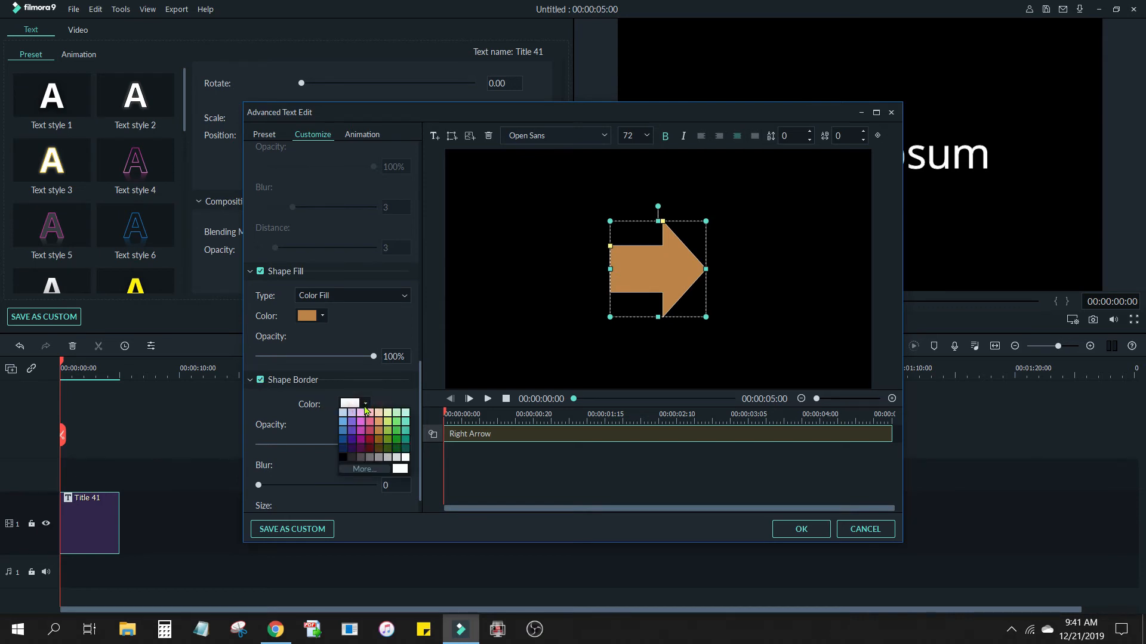
left_click(369, 445)
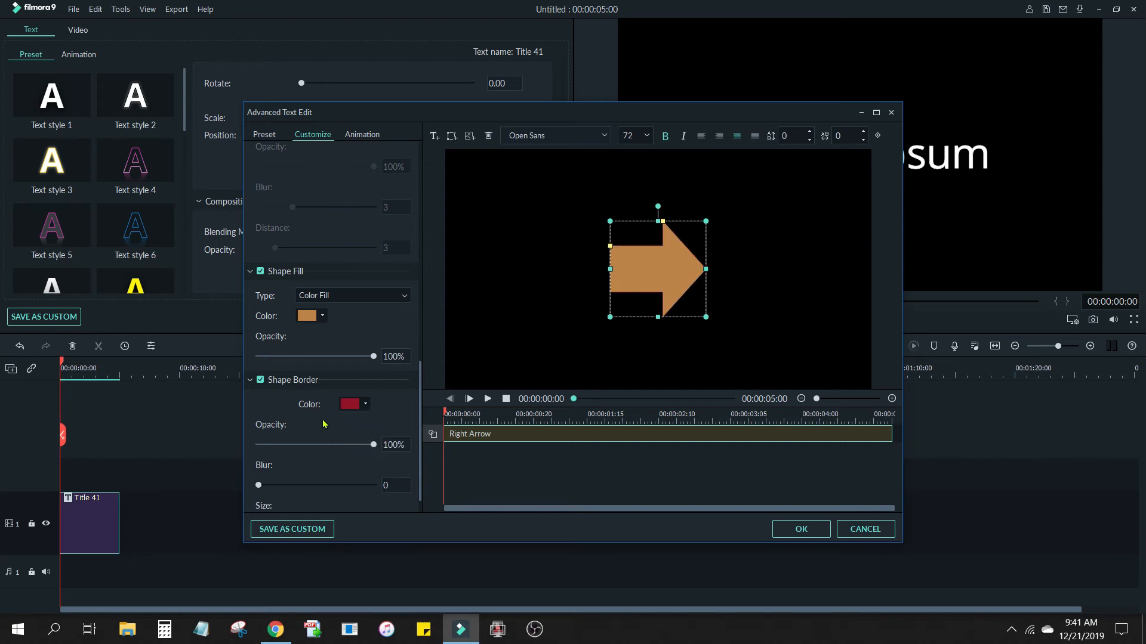
scroll(321, 450, "down", 1)
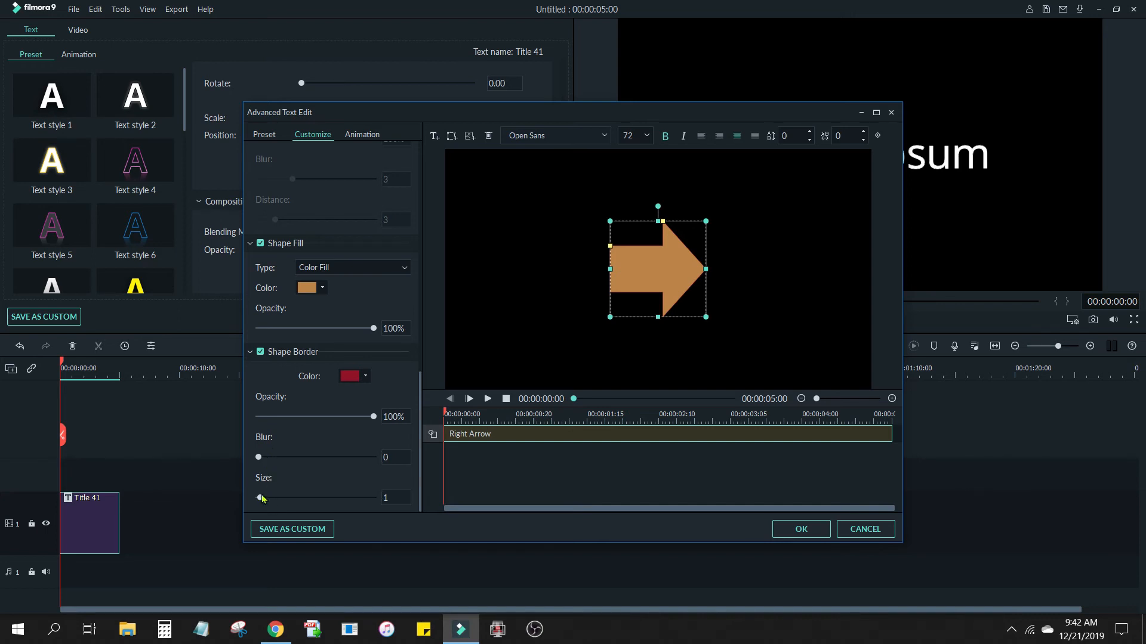
mouse_move(261, 498)
left_mouse_down()
mouse_move(361, 498)
mouse_move(364, 483)
mouse_move(276, 500)
left_mouse_up()
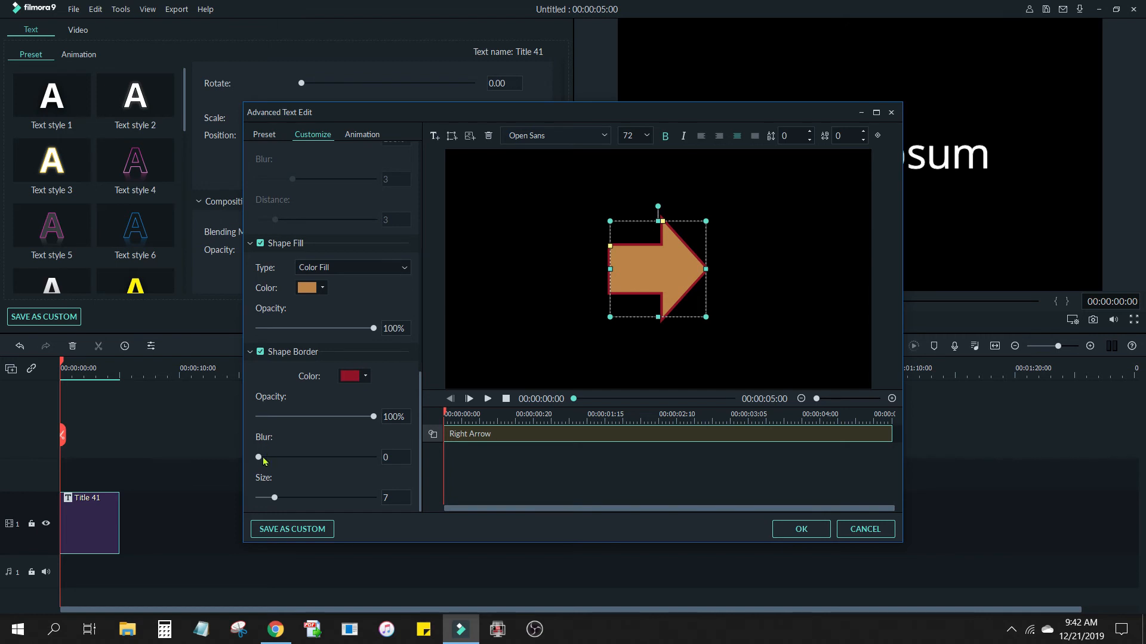
left_click(258, 458)
mouse_move(259, 457)
left_mouse_down()
mouse_move(302, 458)
mouse_move(257, 465)
left_mouse_up()
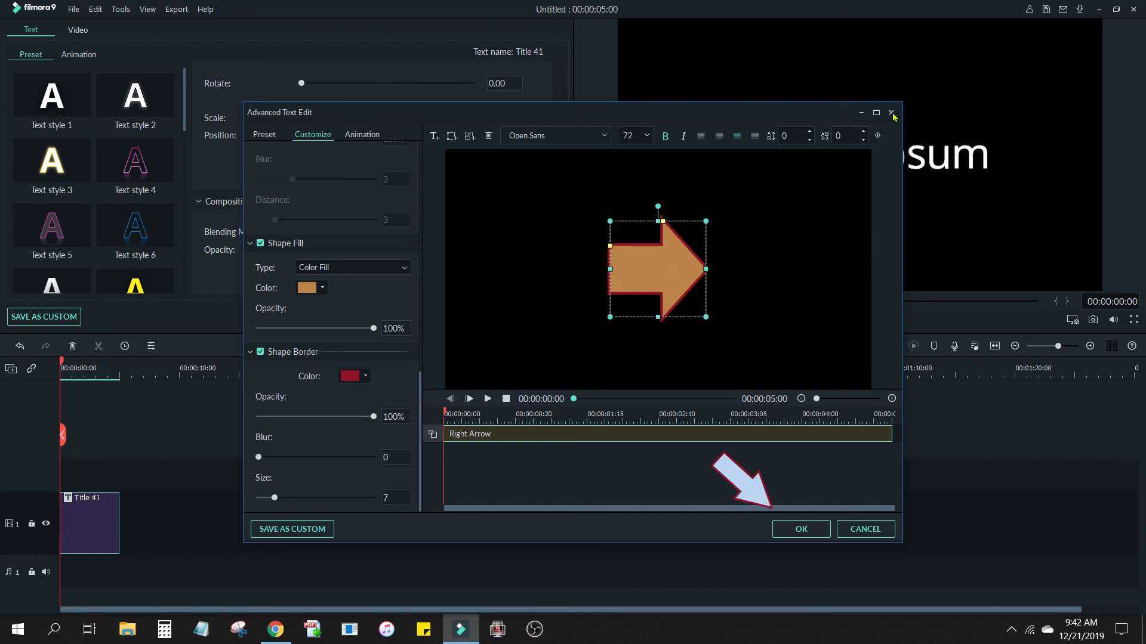
left_click(801, 530)
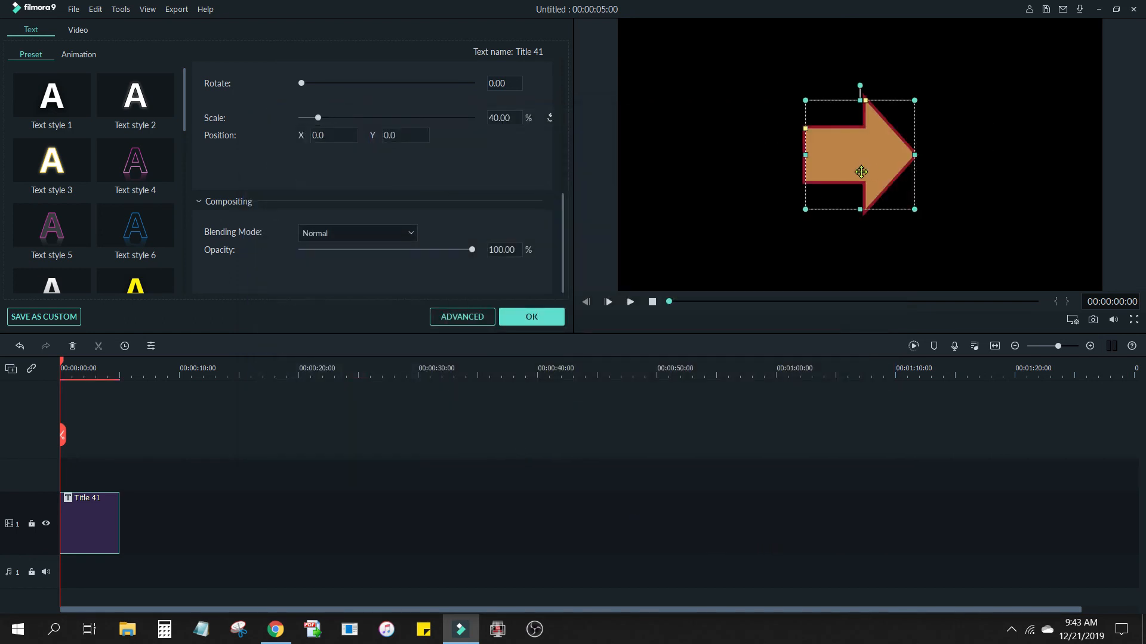
Move the arrow to about X -179, Y -55 in the preview, scale it to about 39.56%, and confirm the title edits
left_click_drag(861, 170, 761, 192)
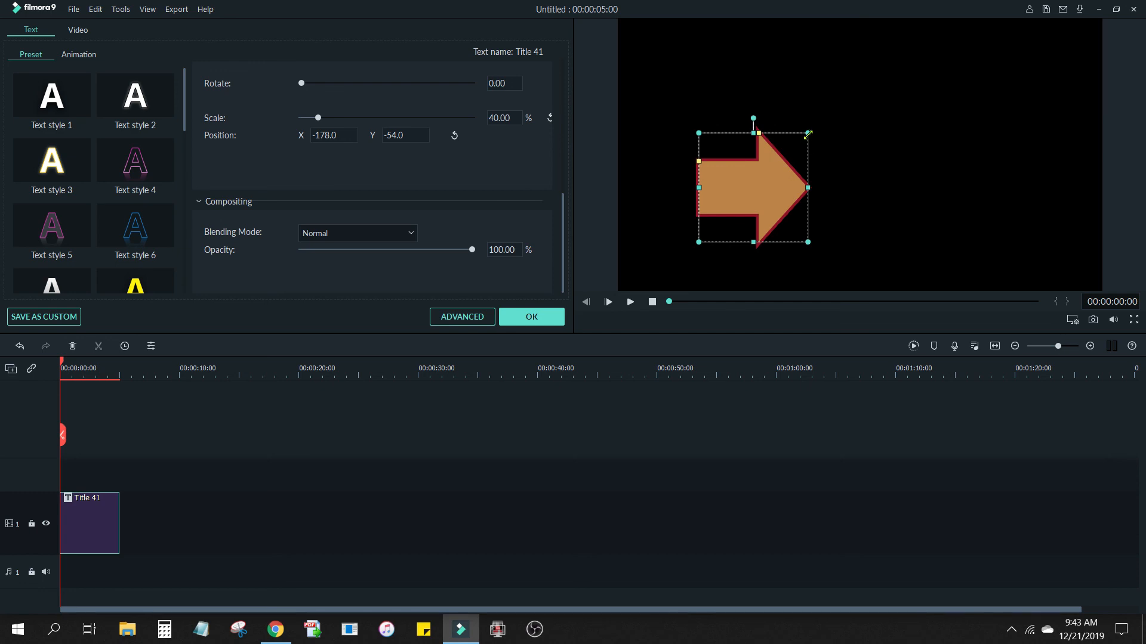
left_click_drag(808, 134, 806, 161)
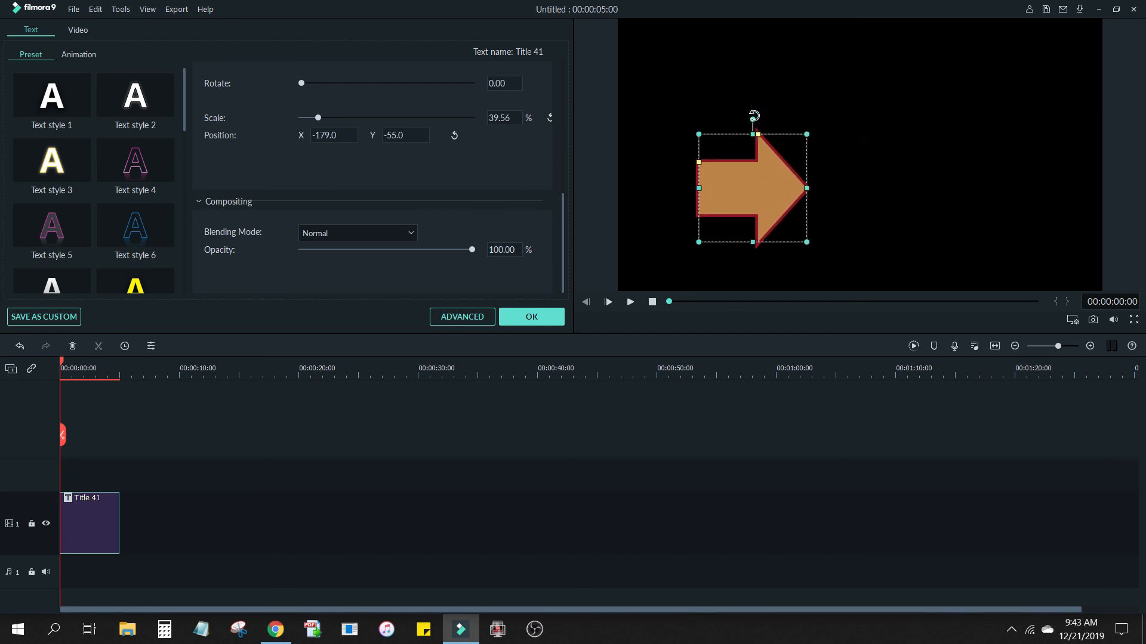
mouse_move(753, 115)
left_mouse_down()
mouse_move(719, 128)
mouse_move(796, 121)
mouse_move(808, 133)
mouse_move(800, 115)
mouse_move(754, 109)
left_mouse_up()
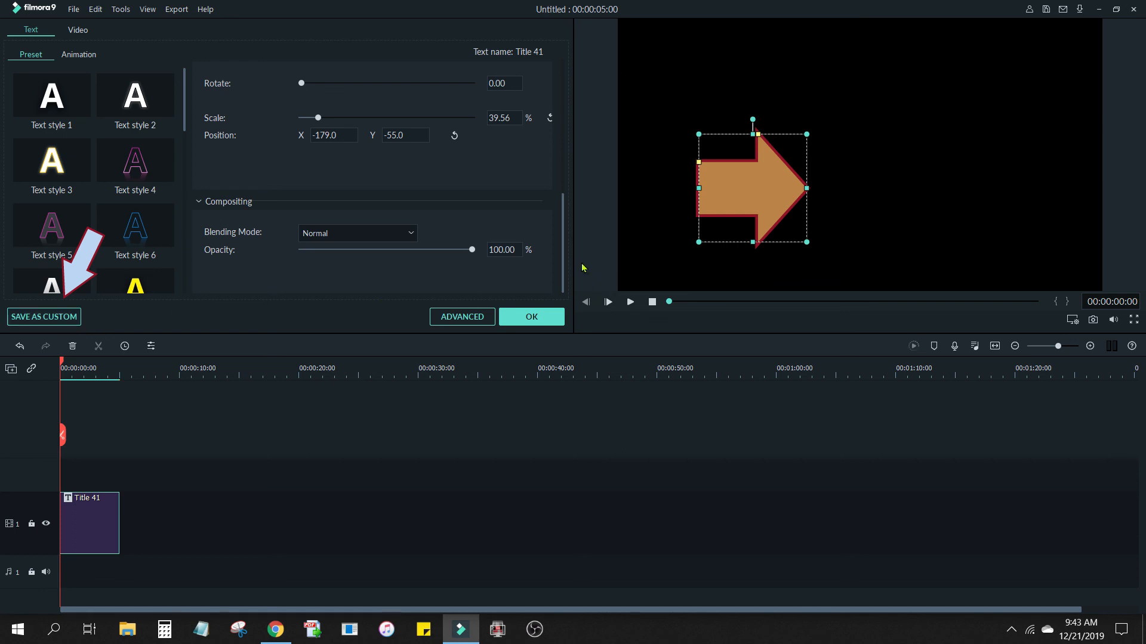
left_click(531, 318)
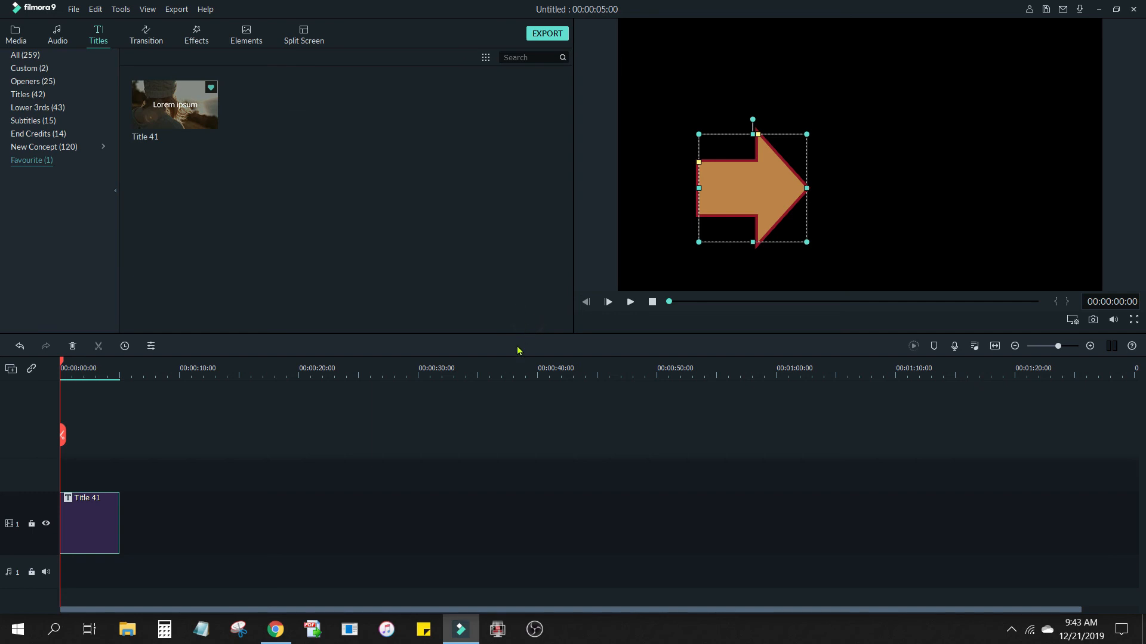